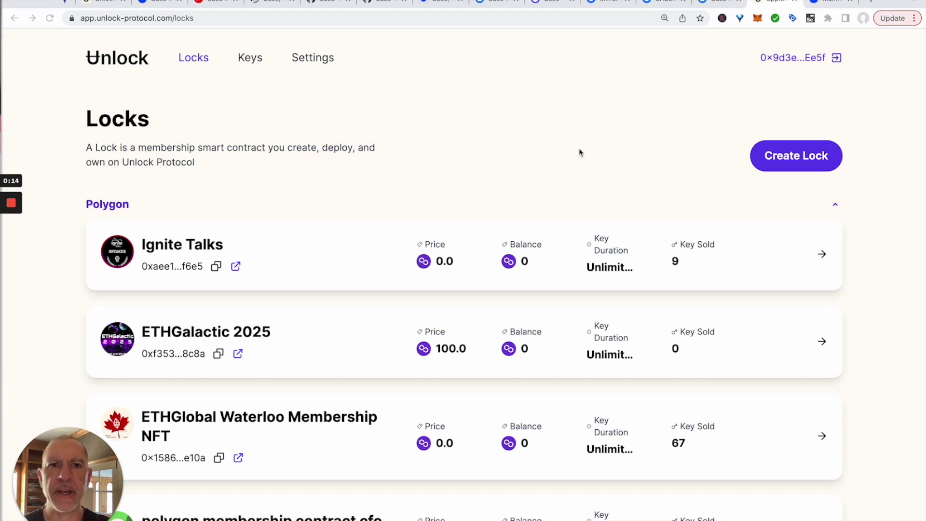
Start a new lock and choose to create your own custom membership contract.
{"action": "left_click", "coordinate": [798, 159]}
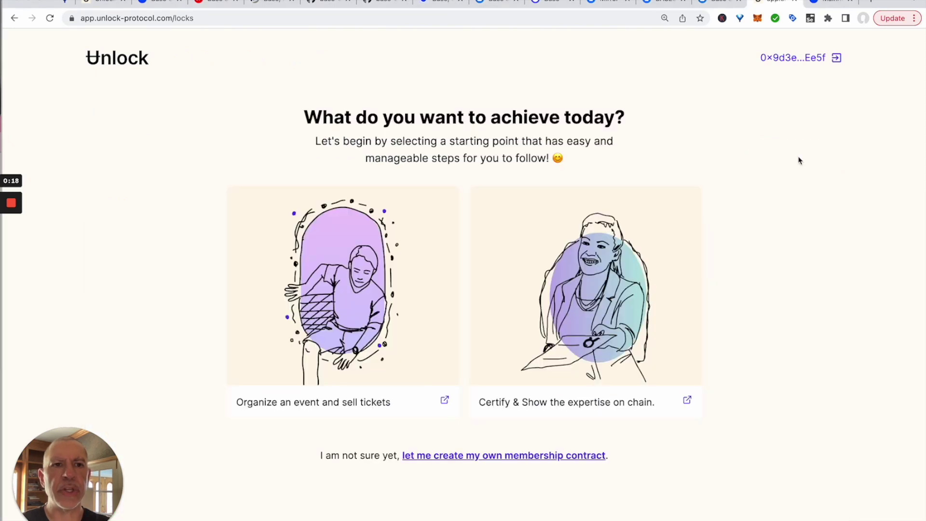
{"action": "left_click", "coordinate": [520, 457]}
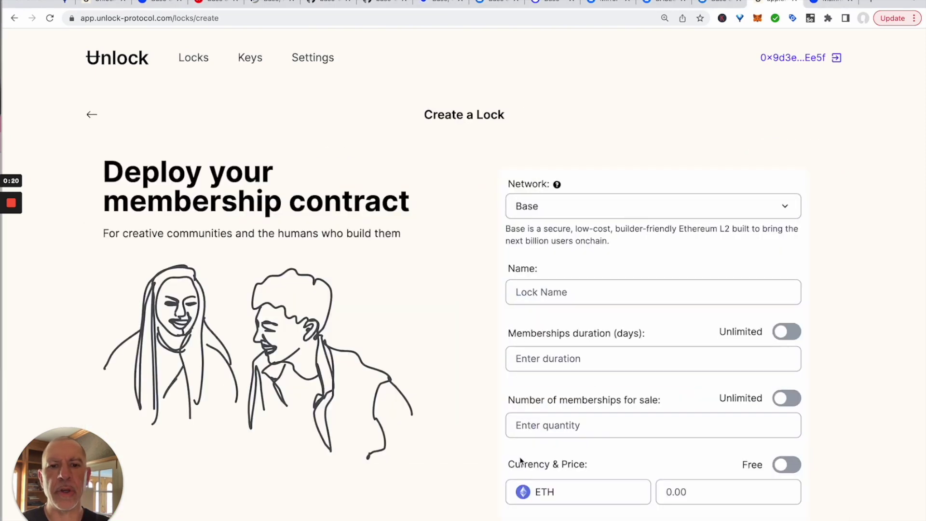
Keep Base as the deployment network and name the lock 'Base Membership 1'.
{"action": "left_click", "coordinate": [559, 214]}
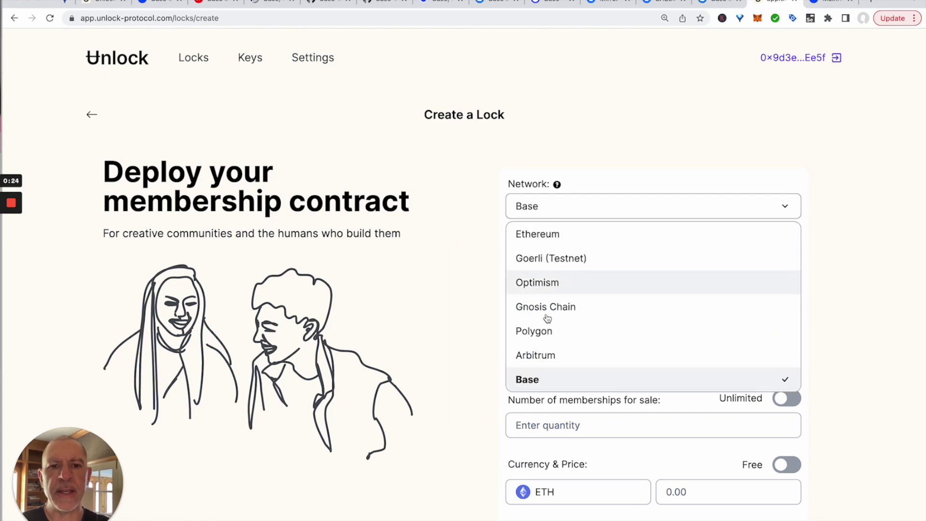
{"action": "left_click", "coordinate": [552, 381]}
{"action": "left_click", "coordinate": [553, 291]}
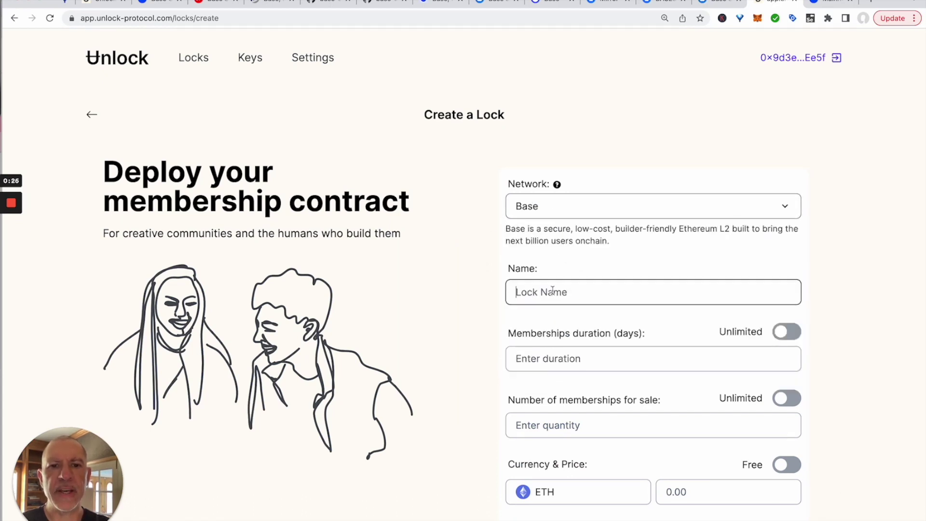
{"action": "type", "text": "Base Membership 1"}
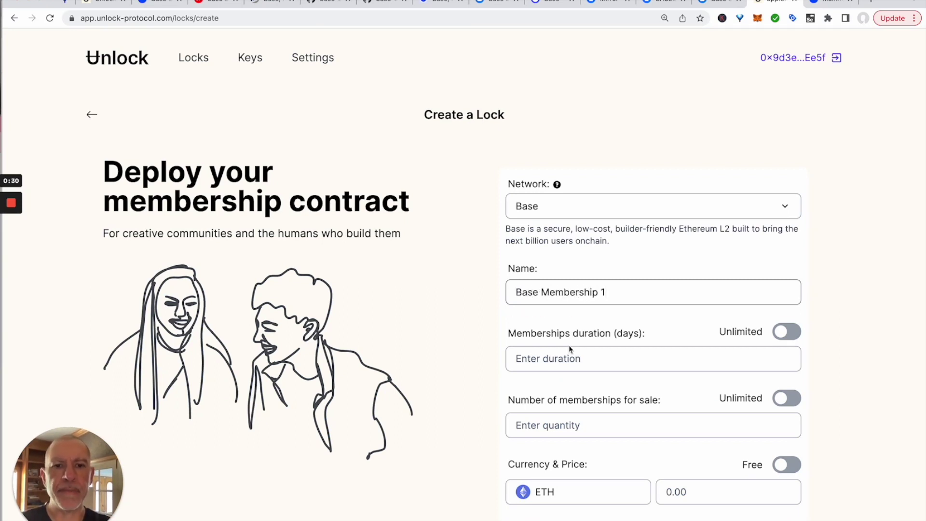
Set 30-day memberships, 50 for sale at 0.01 ETH, and submit for review.
{"action": "left_click", "coordinate": [570, 359]}
{"action": "type", "text": "30"}
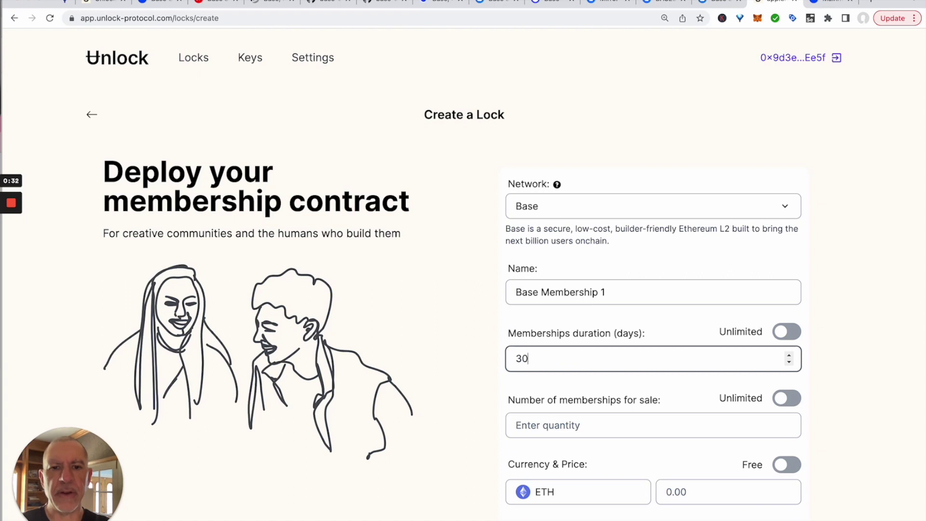
{"action": "left_click", "coordinate": [539, 426]}
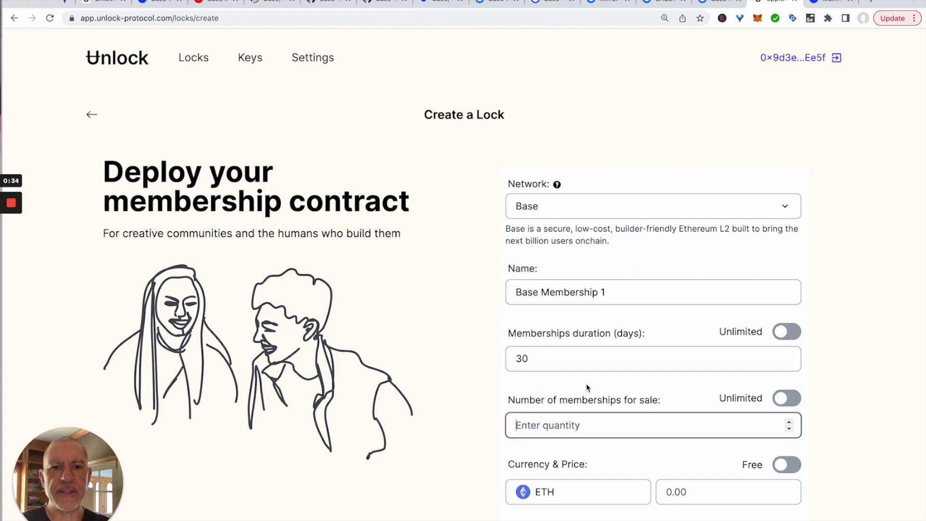
{"action": "type", "text": "50"}
{"action": "left_click", "coordinate": [685, 501]}
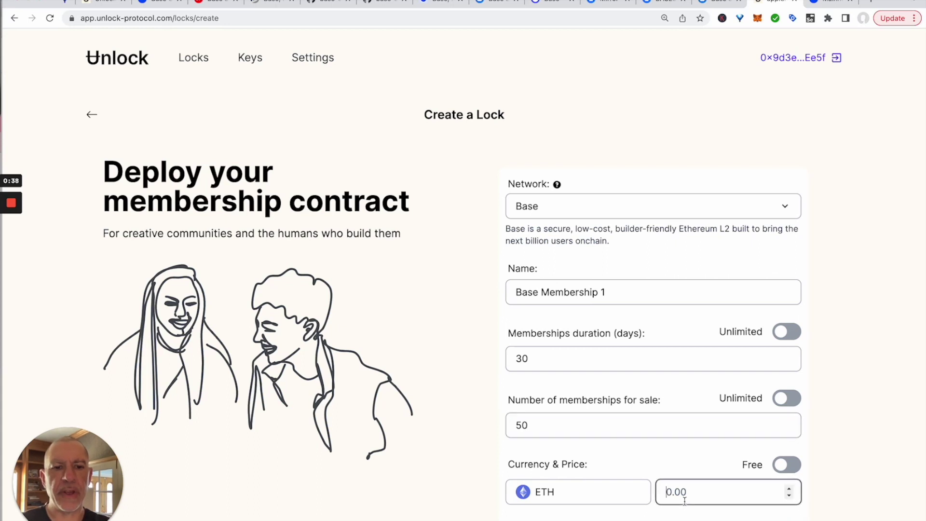
{"action": "type", "text": "0.01"}
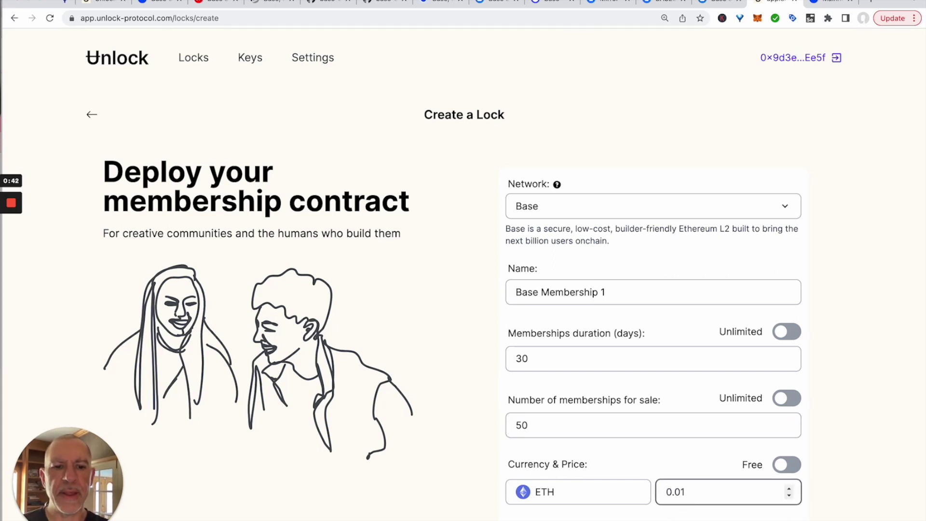
{"action": "key", "text": "Return"}
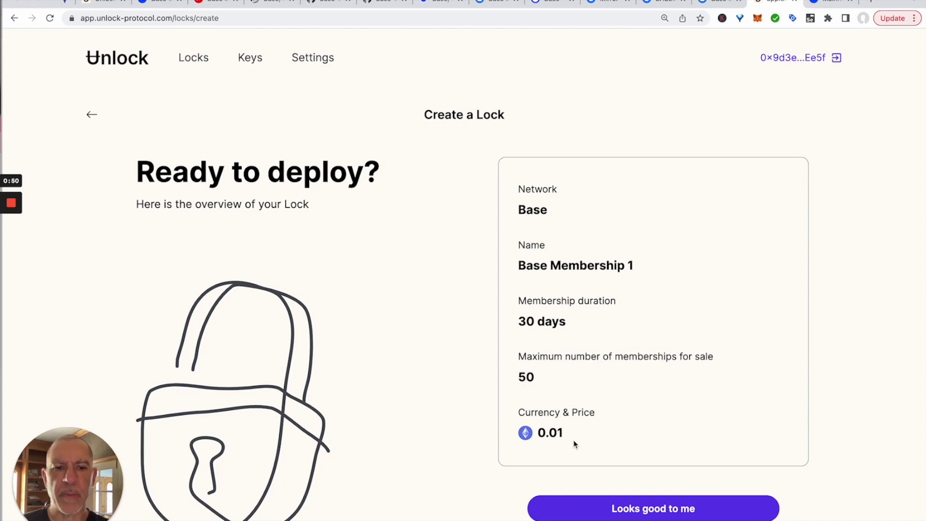
Deploy Base Membership 1 with MetaMask confirmation, then go manage it and open its metadata editor.
{"action": "left_click", "coordinate": [615, 510]}
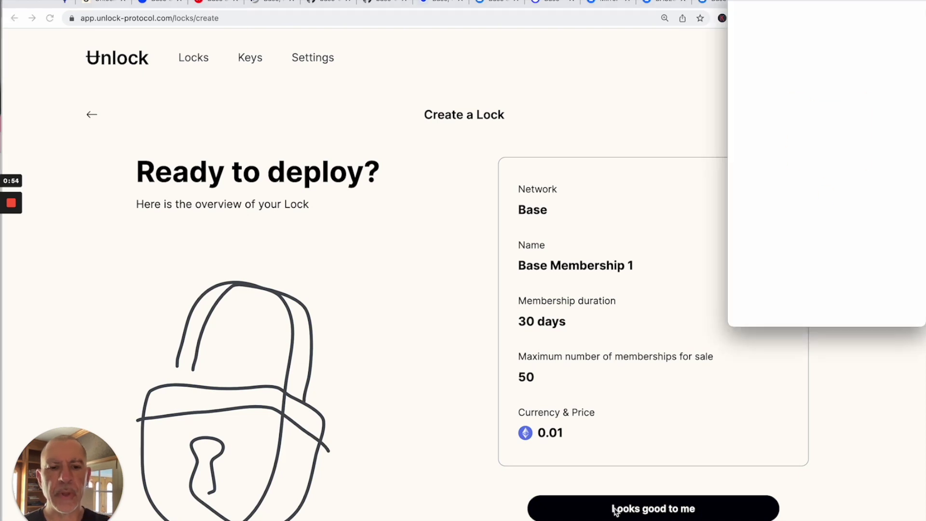
{"action": "left_click", "coordinate": [861, 310]}
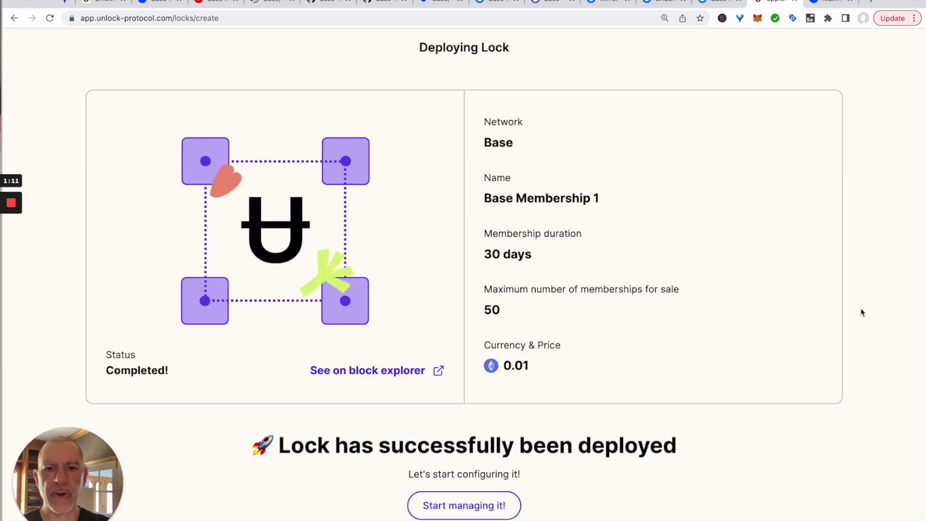
{"action": "left_click", "coordinate": [462, 507]}
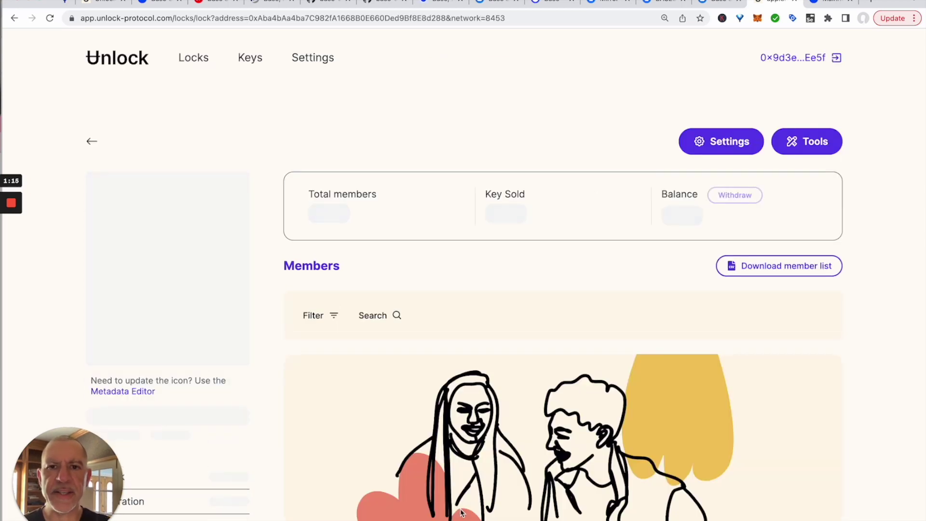
{"action": "scroll", "coordinate": [279, 338], "scroll_direction": "down", "scroll_amount": 3}
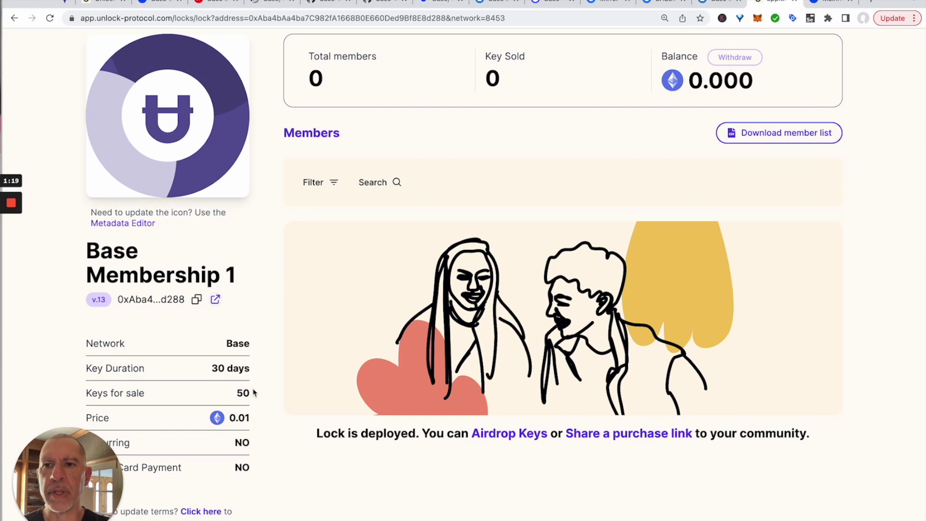
{"action": "scroll", "coordinate": [254, 392], "scroll_direction": "up", "scroll_amount": 1}
{"action": "scroll", "coordinate": [253, 392], "scroll_direction": "up", "scroll_amount": 1}
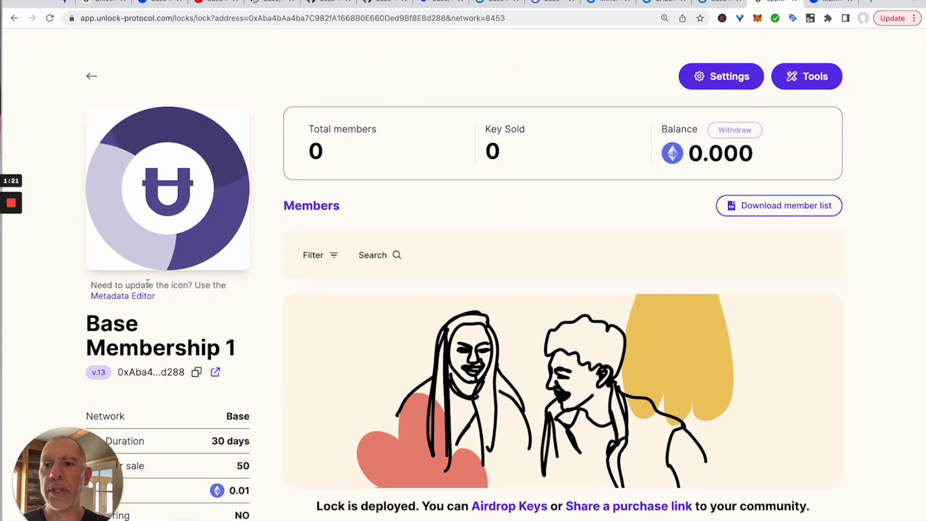
{"action": "left_click", "coordinate": [121, 298]}
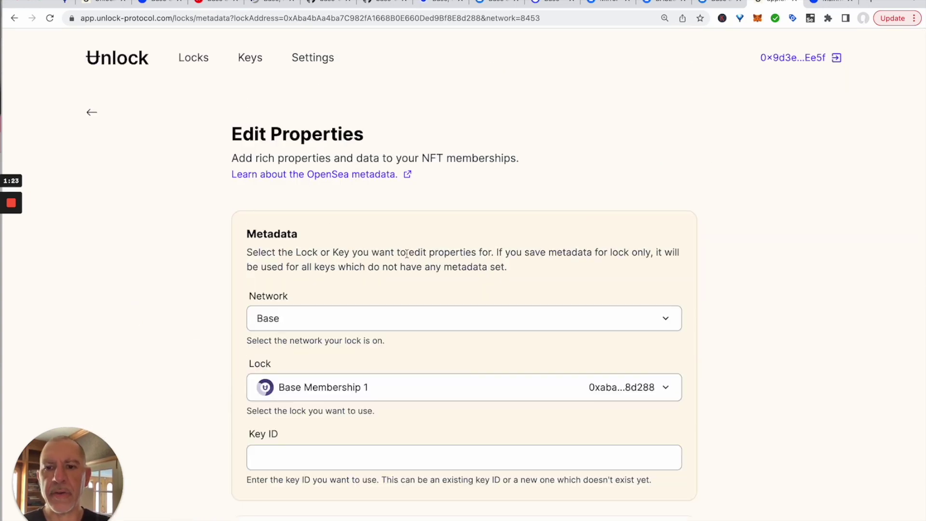
Upload blue-circle.png as the lock's NFT image.
{"action": "scroll", "coordinate": [228, 333], "scroll_direction": "down", "scroll_amount": 8}
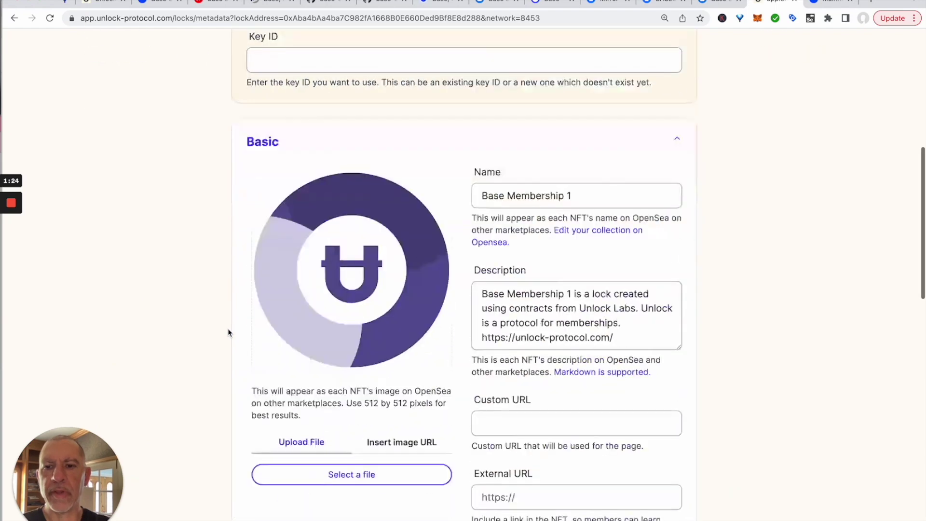
{"action": "left_click", "coordinate": [348, 475]}
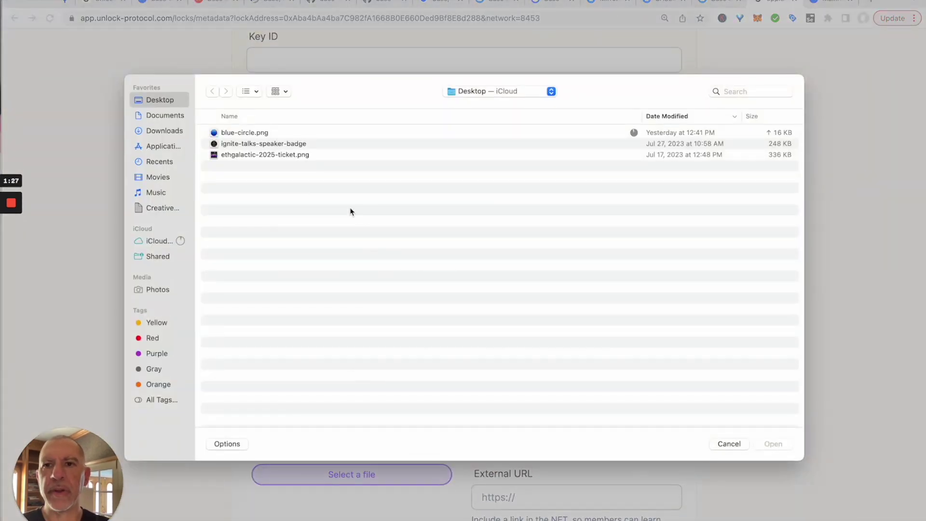
{"action": "left_click", "coordinate": [260, 135]}
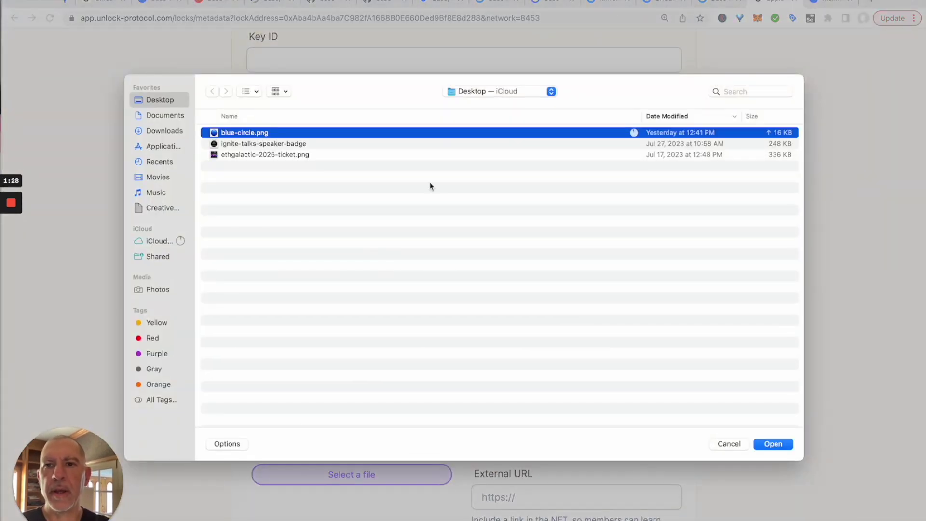
{"action": "left_click", "coordinate": [774, 445]}
Save the updated lock metadata.
{"action": "scroll", "coordinate": [745, 390], "scroll_direction": "down", "scroll_amount": 2}
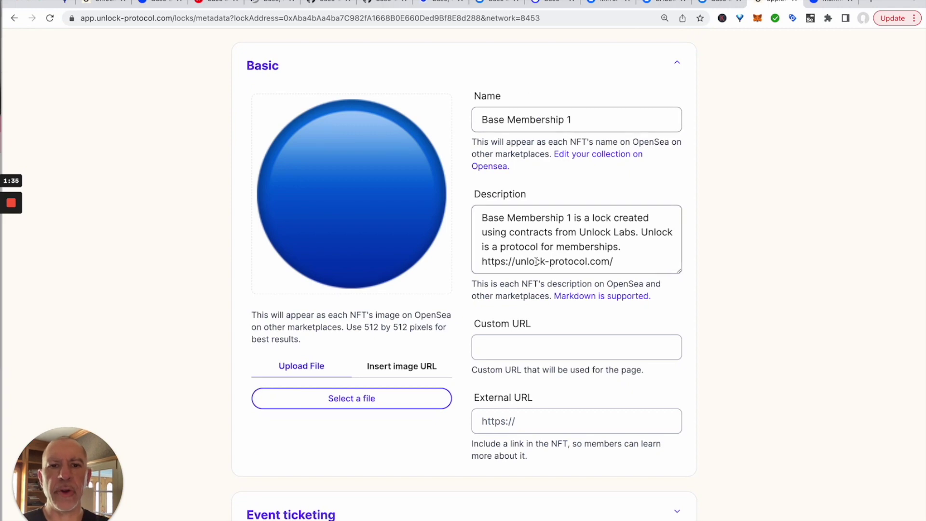
{"action": "scroll", "coordinate": [543, 304], "scroll_direction": "down", "scroll_amount": 2}
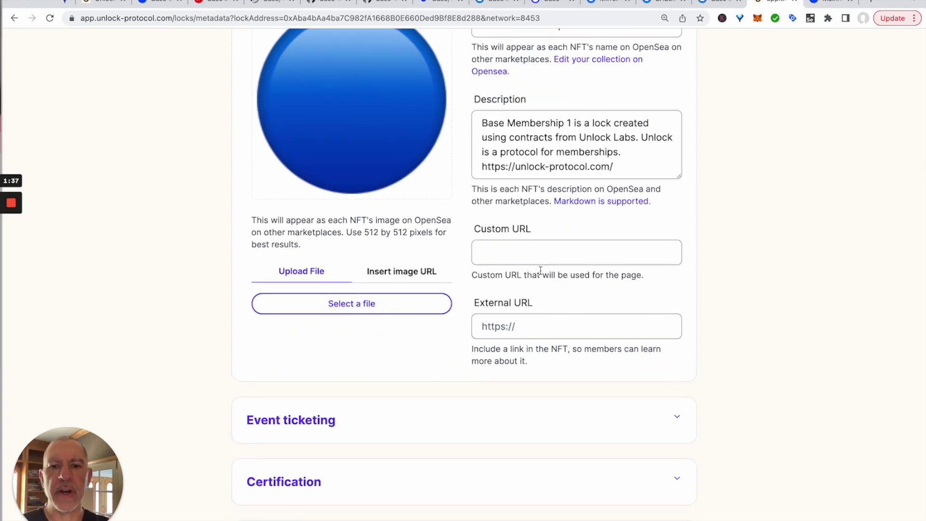
{"action": "scroll", "coordinate": [738, 401], "scroll_direction": "down", "scroll_amount": 4}
{"action": "scroll", "coordinate": [742, 402], "scroll_direction": "up", "scroll_amount": 7}
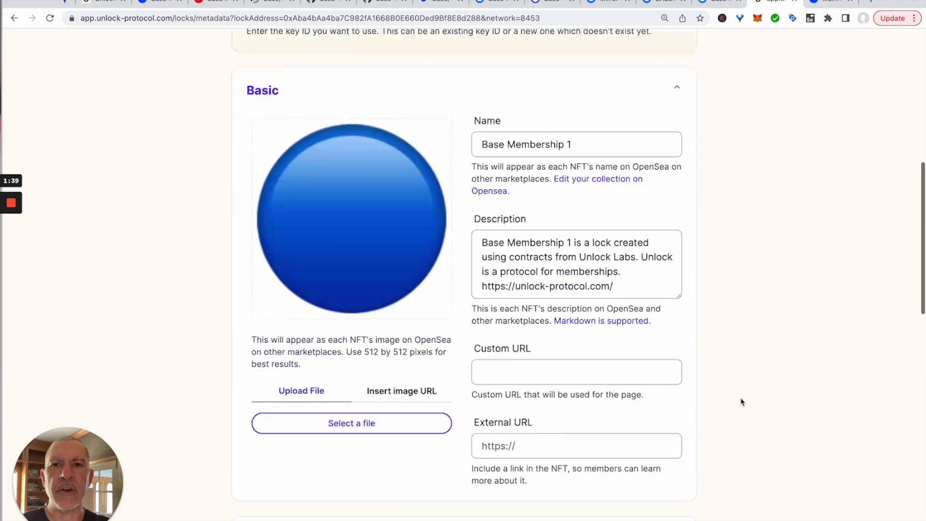
{"action": "scroll", "coordinate": [742, 402], "scroll_direction": "down", "scroll_amount": 8}
{"action": "left_click", "coordinate": [508, 398]}
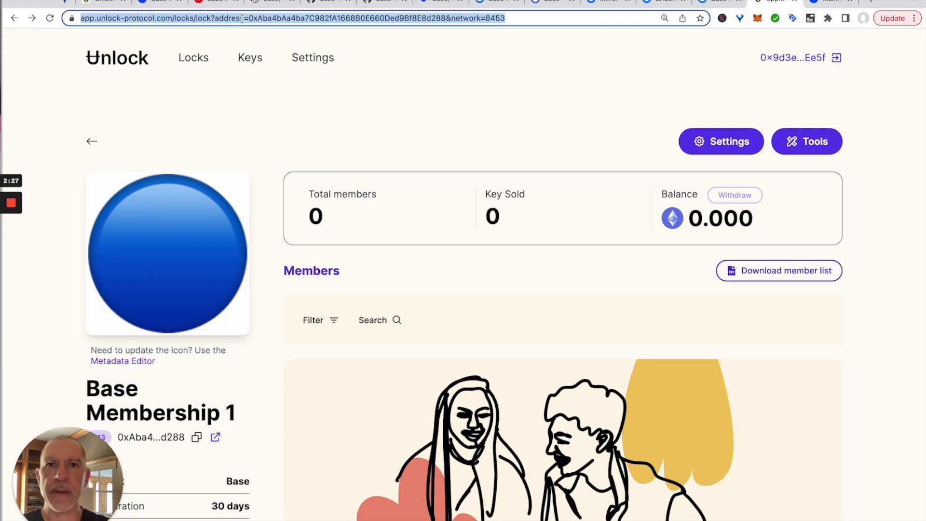
Enter 'events' in the address bar to head to Unlock Events.
{"action": "type", "text": "event"}
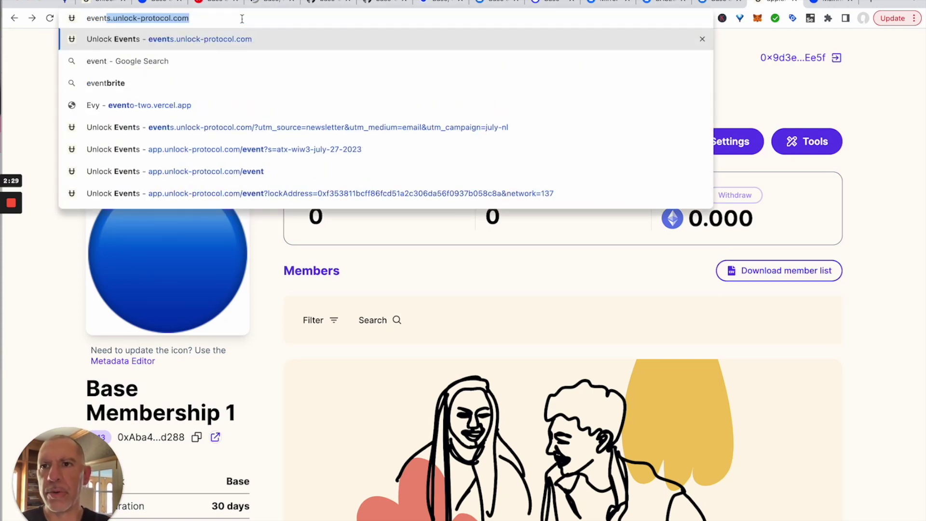
{"action": "type", "text": "s.unlock-protocol.com"}
Load app.unlock-protocol.com/event/new to reach the event creation form.
{"action": "key", "text": "Right"}
{"action": "type", "text": "."}
{"action": "key", "text": "BackSpace"}
{"action": "type", "text": "/evet"}
{"action": "key", "text": "BackSpace"}
{"action": "type", "text": "nt/new"}
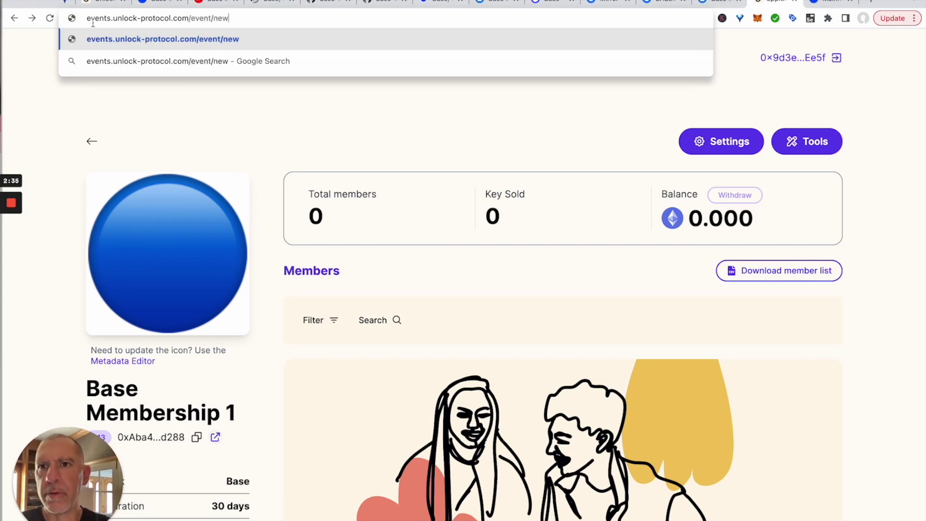
{"action": "double_click", "coordinate": [101, 19]}
{"action": "type", "text": "app"}
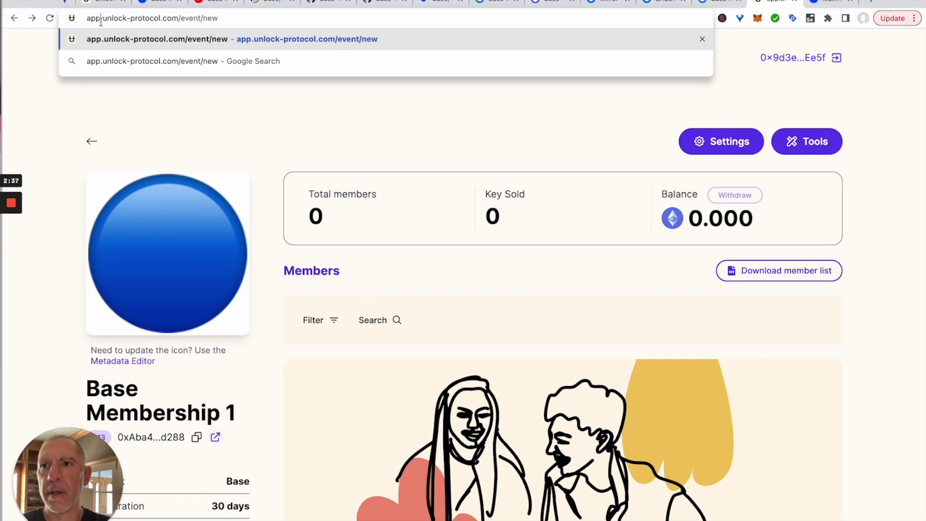
{"action": "key", "text": "Return"}
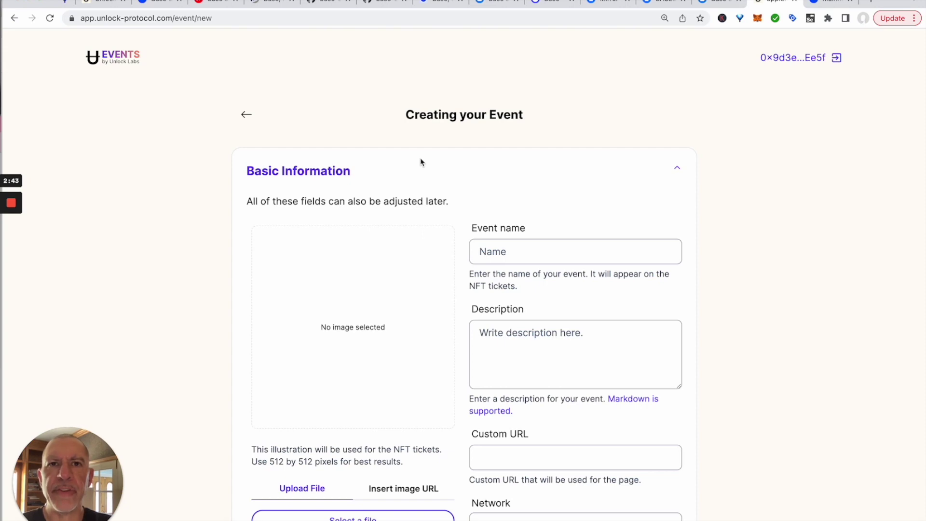
{"action": "scroll", "coordinate": [421, 157], "scroll_direction": "down", "scroll_amount": 2}
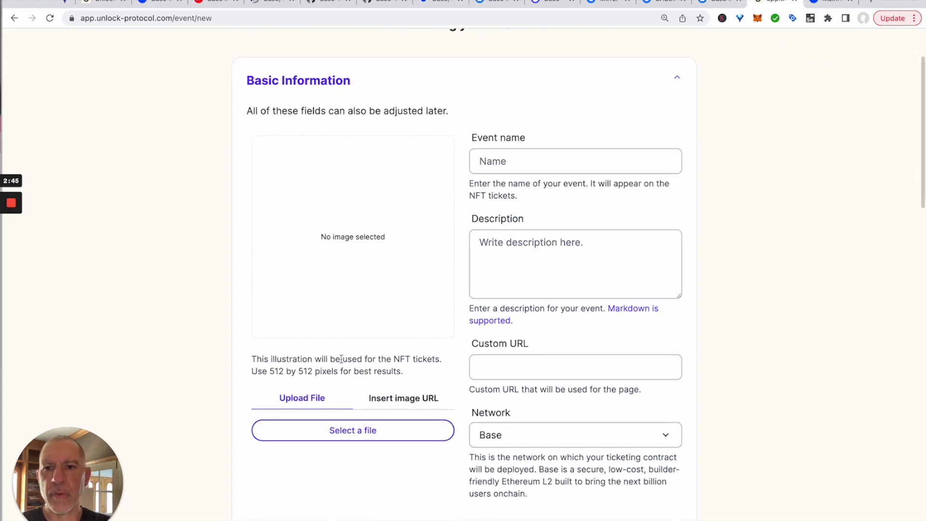
Use blue-circle.png as the ticket image.
{"action": "left_click", "coordinate": [324, 442]}
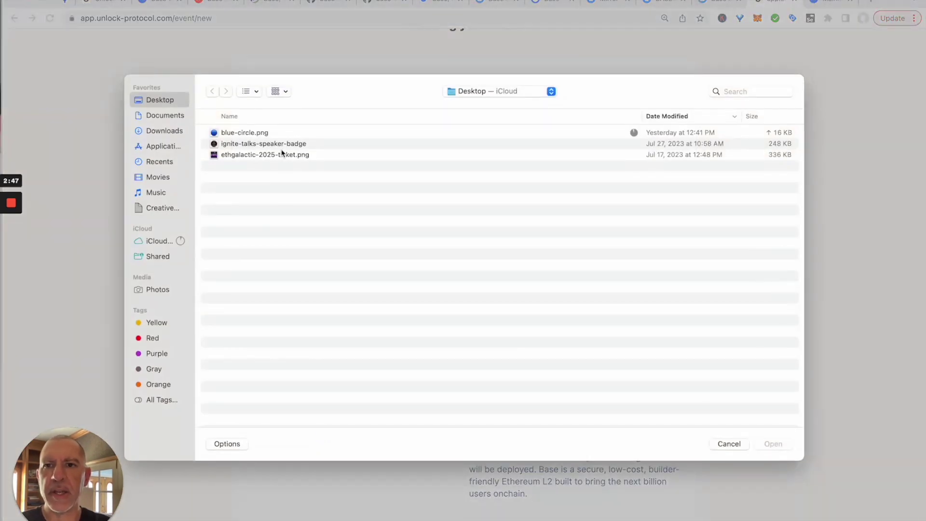
{"action": "left_click", "coordinate": [261, 134]}
{"action": "left_click", "coordinate": [767, 443]}
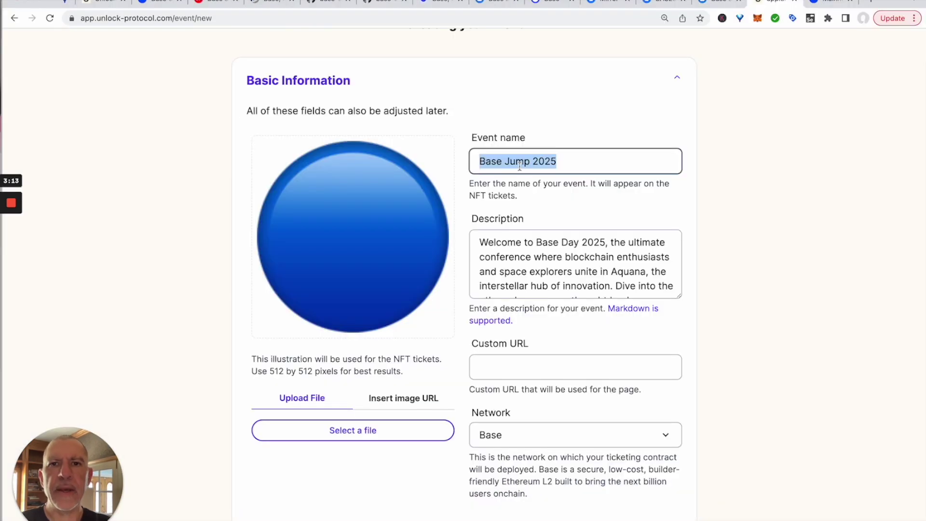
Name the event 'Base Day 2025'.
{"action": "type", "text": "Bas"}
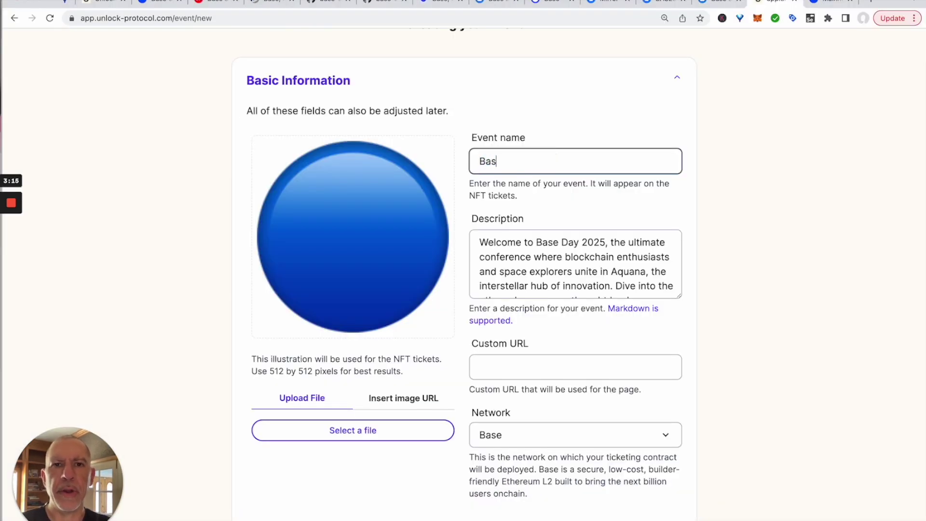
{"action": "type", "text": "e Day 2025"}
{"action": "scroll", "coordinate": [555, 266], "scroll_direction": "down", "scroll_amount": 4}
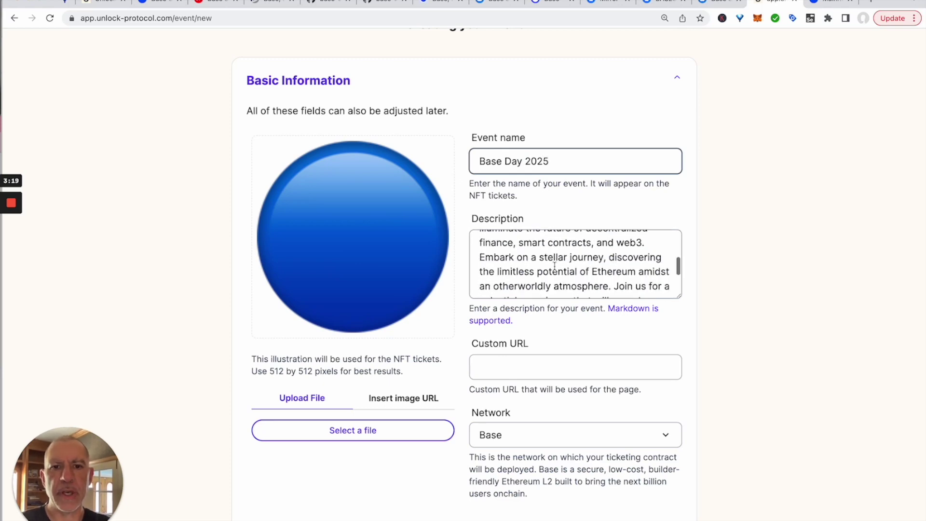
{"action": "scroll", "coordinate": [555, 265], "scroll_direction": "down", "scroll_amount": 3}
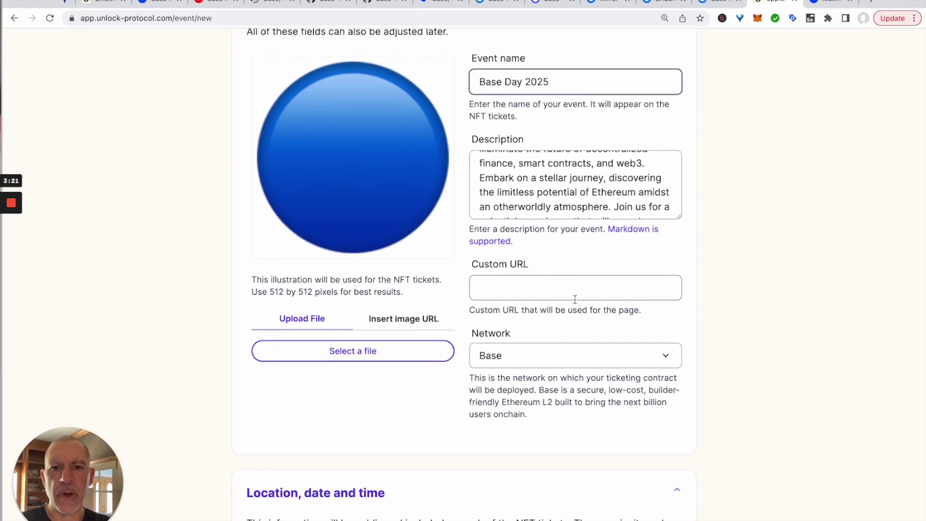
{"action": "scroll", "coordinate": [575, 299], "scroll_direction": "down", "scroll_amount": 2}
{"action": "scroll", "coordinate": [533, 314], "scroll_direction": "down", "scroll_amount": 3}
Set the event to start 09/21/2025 8:00 AM and end 09/23/2025 5:00 PM.
{"action": "scroll", "coordinate": [535, 316], "scroll_direction": "down", "scroll_amount": 2}
{"action": "left_click", "coordinate": [511, 238]}
{"action": "left_click", "coordinate": [488, 238]}
{"action": "type", "text": "09/21/"}
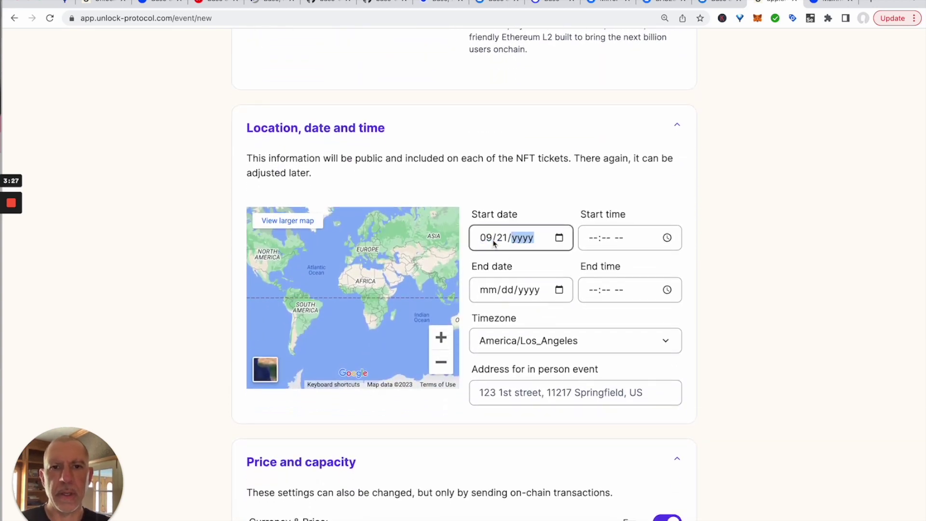
{"action": "type", "text": "2025"}
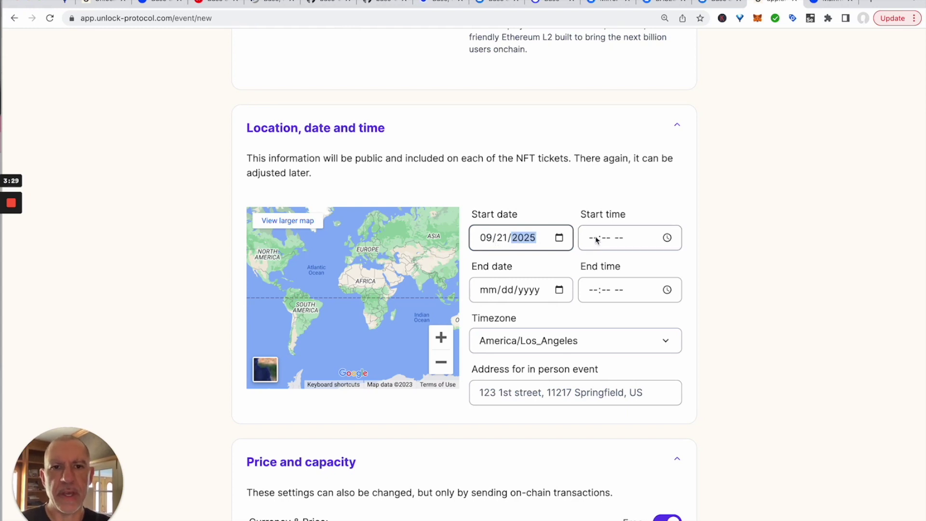
{"action": "left_click", "coordinate": [592, 240]}
{"action": "type", "text": "0800"}
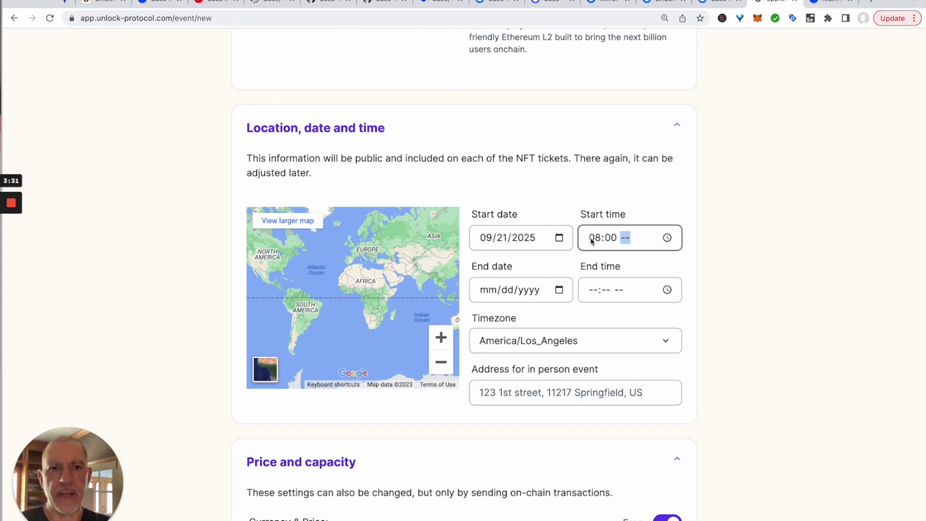
{"action": "type", "text": "a"}
{"action": "left_click", "coordinate": [488, 295]}
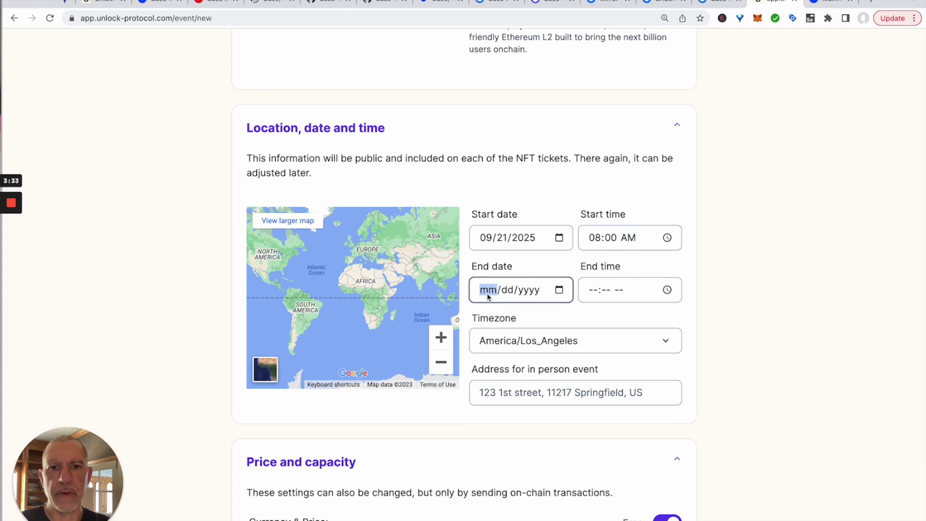
{"action": "type", "text": "09/23/"}
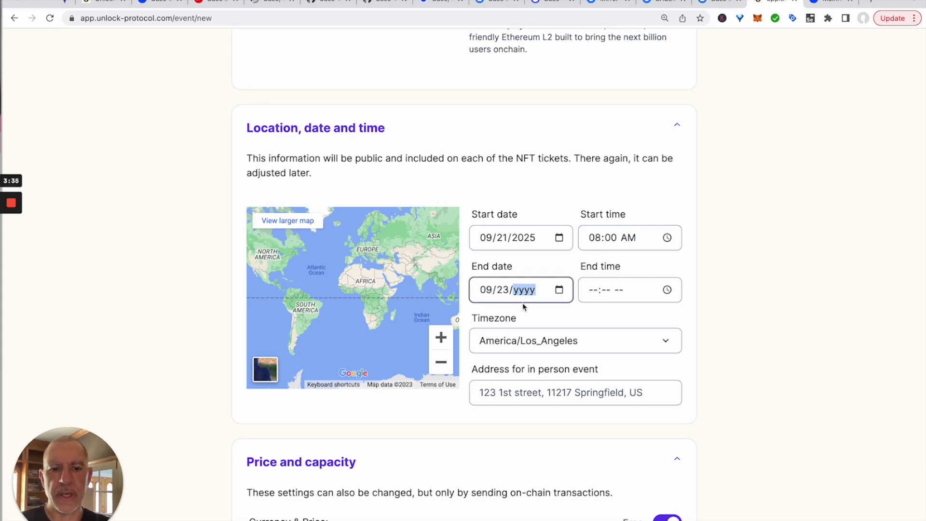
{"action": "type", "text": "2025"}
{"action": "left_click", "coordinate": [589, 291]}
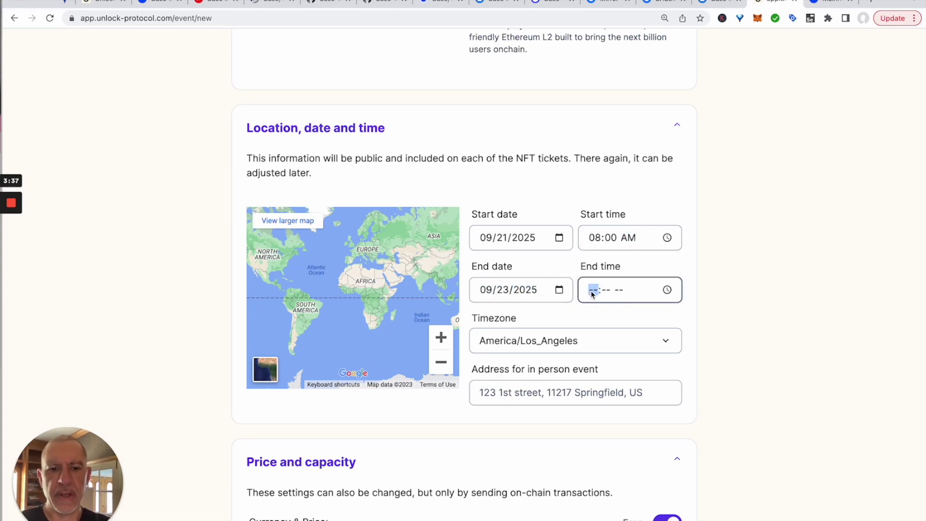
{"action": "type", "text": "05:00"}
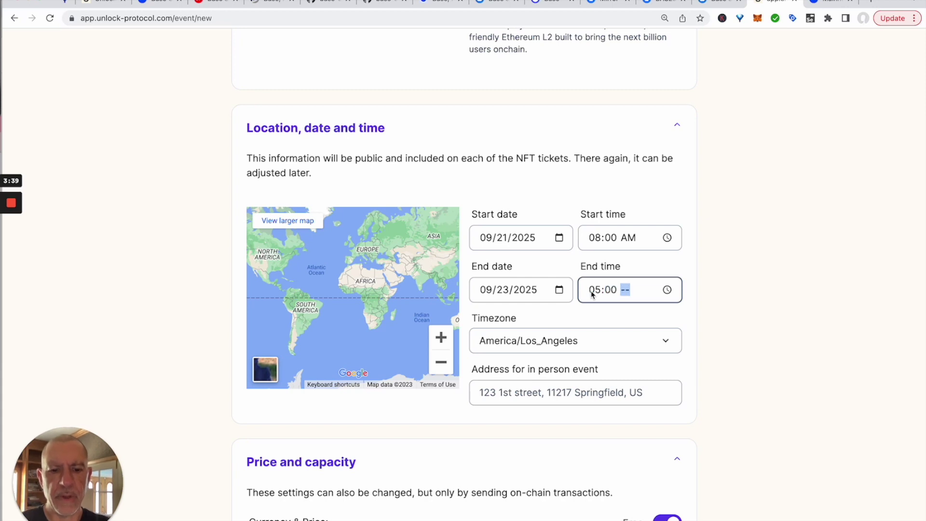
{"action": "type", "text": "p"}
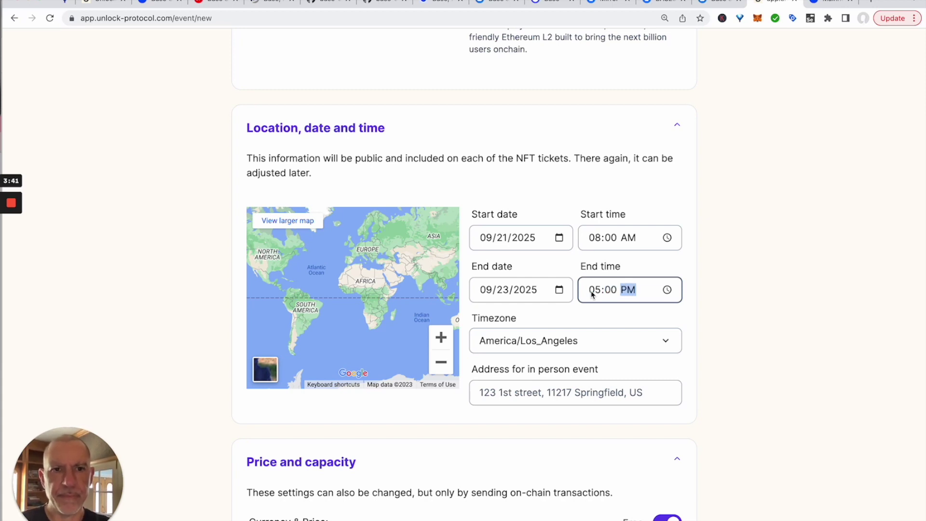
Choose Pacific/Tongatapu timezone and Aquana, Port Vila, Vanuatu as the address.
{"action": "left_click", "coordinate": [523, 344]}
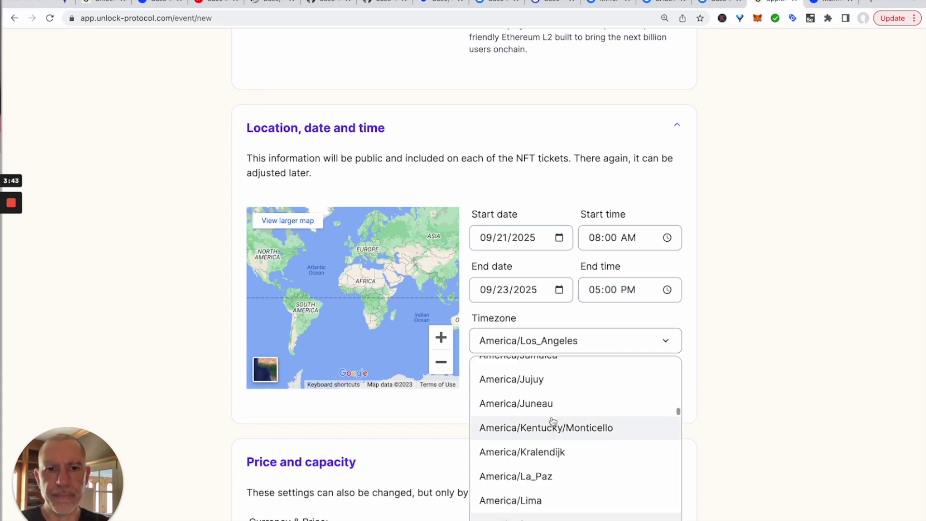
{"action": "scroll", "coordinate": [553, 422], "scroll_direction": "down", "scroll_amount": 20}
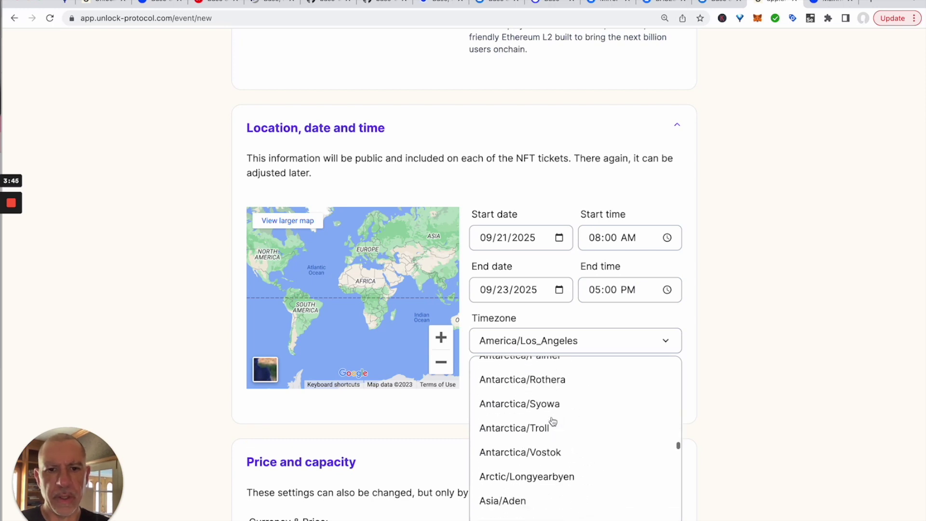
{"action": "scroll", "coordinate": [553, 421], "scroll_direction": "down", "scroll_amount": 20}
{"action": "scroll", "coordinate": [553, 421], "scroll_direction": "down", "scroll_amount": 10}
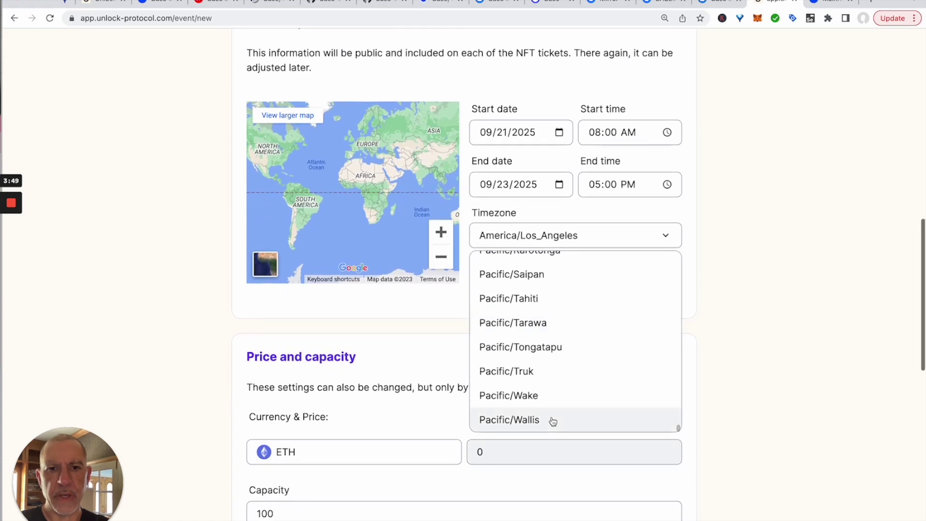
{"action": "left_click", "coordinate": [548, 347]}
{"action": "left_click", "coordinate": [522, 287]}
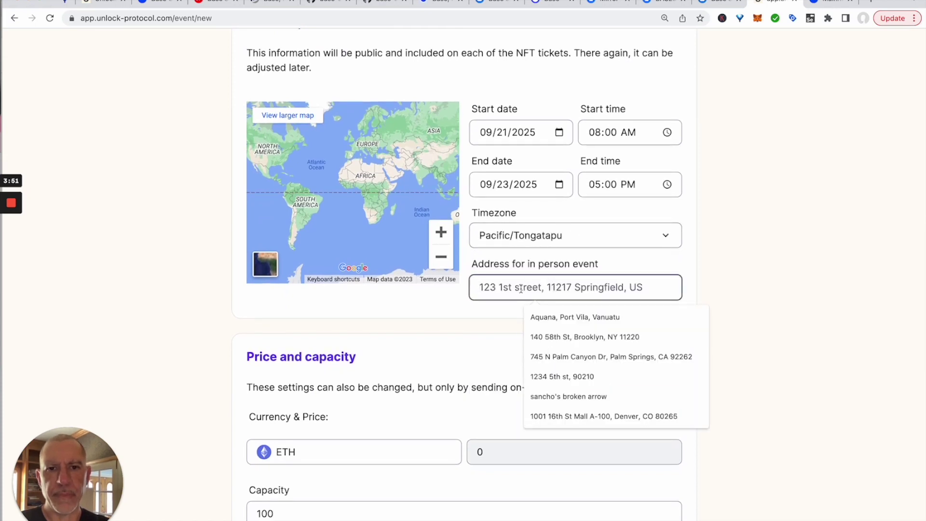
{"action": "left_click", "coordinate": [534, 317]}
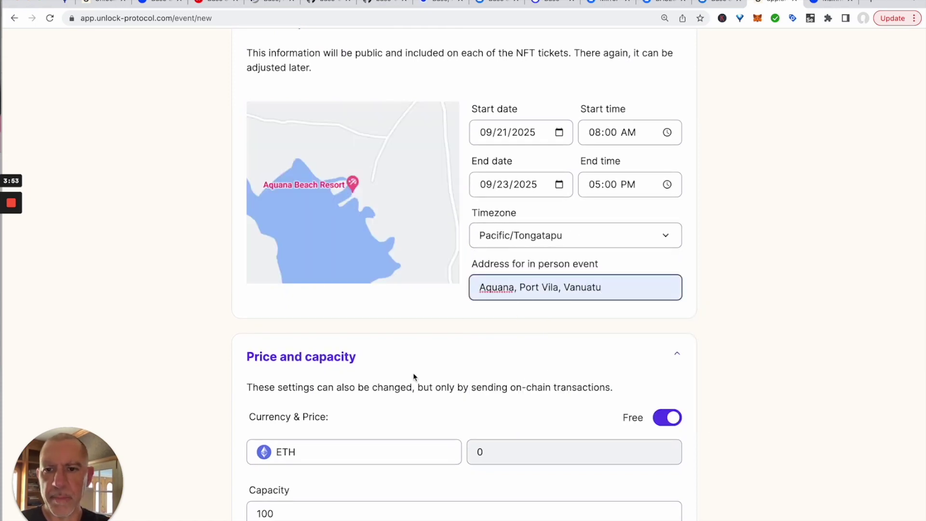
Make tickets paid at 0.08 ETH with capacity 100, then deploy the ticket contract.
{"action": "scroll", "coordinate": [414, 376], "scroll_direction": "down", "scroll_amount": 2}
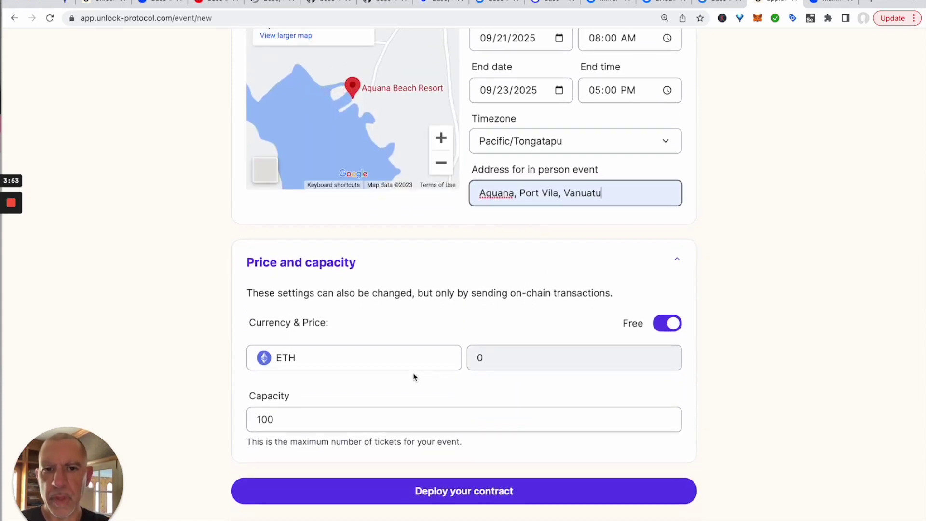
{"action": "left_click", "coordinate": [671, 328]}
{"action": "left_click", "coordinate": [529, 365]}
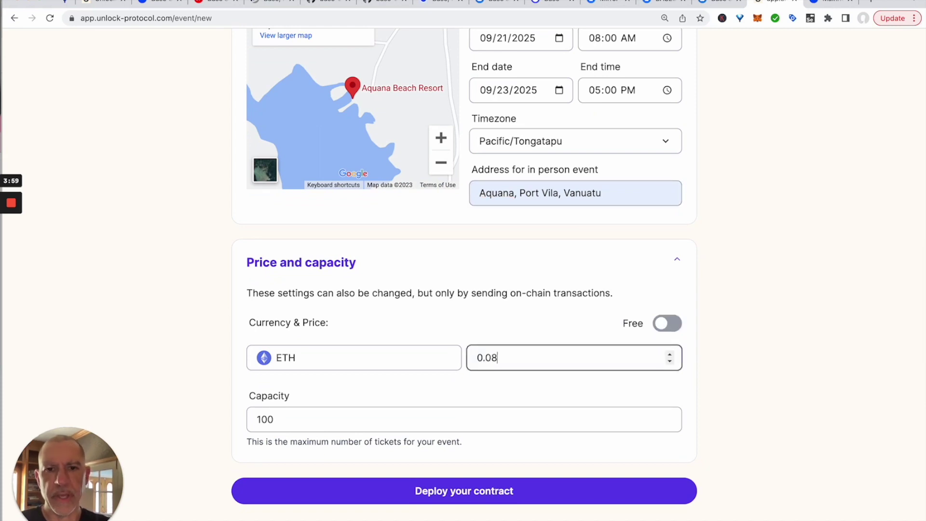
{"action": "left_click", "coordinate": [289, 416]}
{"action": "double_click", "coordinate": [279, 419]}
{"action": "type", "text": "100"}
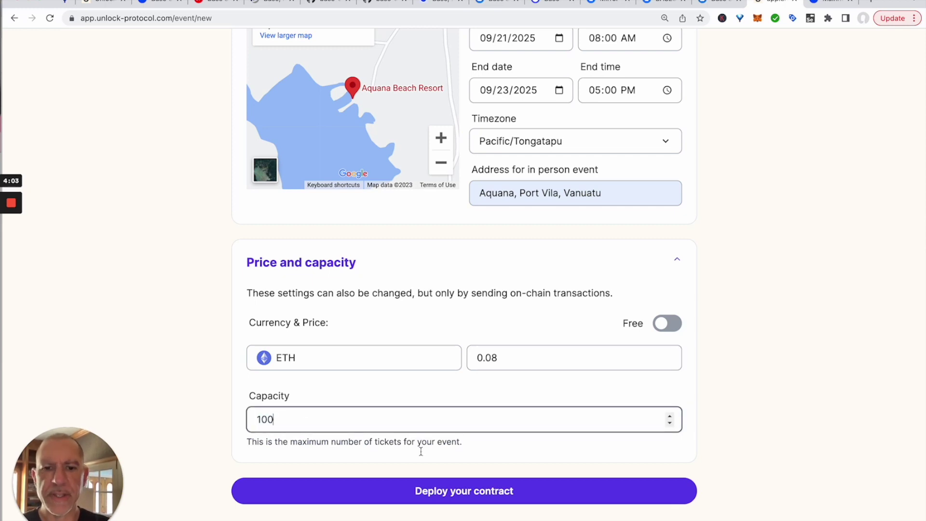
{"action": "left_click", "coordinate": [410, 496]}
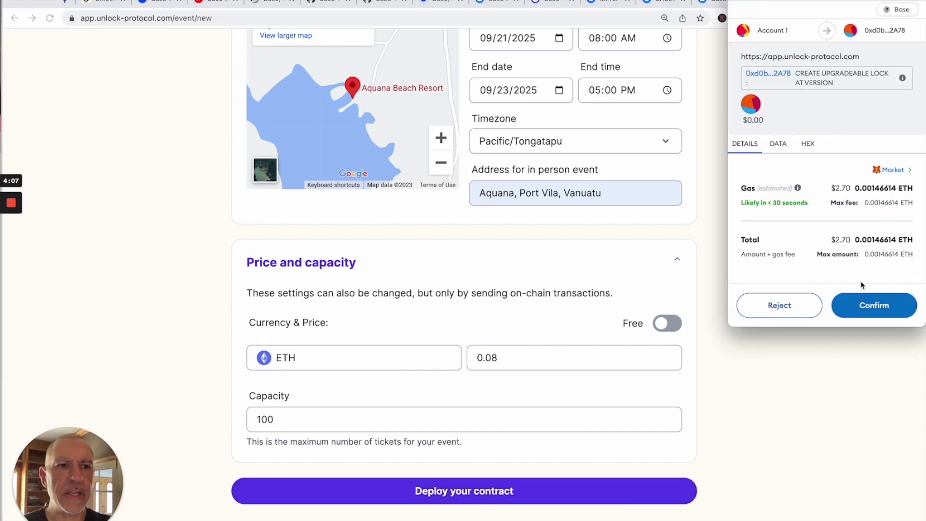
Confirm the ticket contract deployment transaction in MetaMask.
{"action": "left_click", "coordinate": [871, 305]}
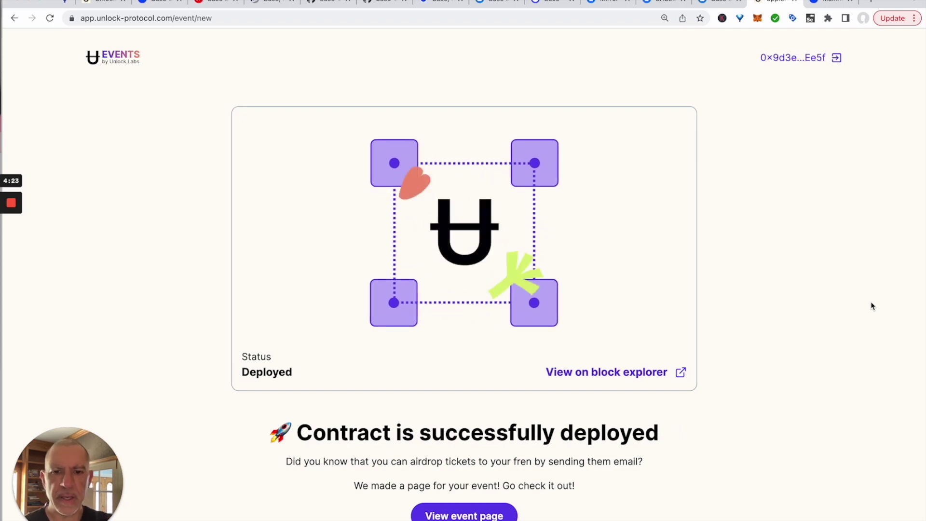
Open the Base Day 2025 event page and review its 0.08 ETH tickets, 100 left, dates and Aquana location.
{"action": "left_click", "coordinate": [464, 516]}
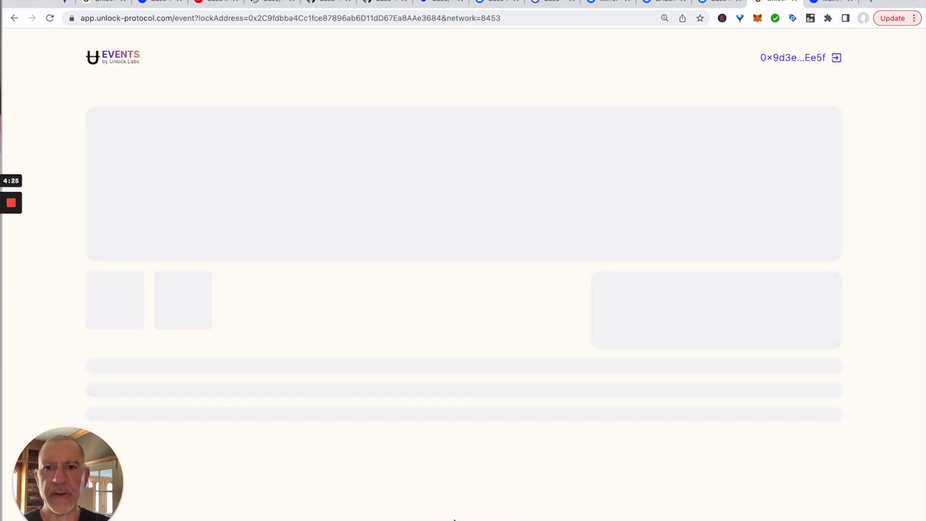
{"action": "scroll", "coordinate": [515, 348], "scroll_direction": "down", "scroll_amount": 2}
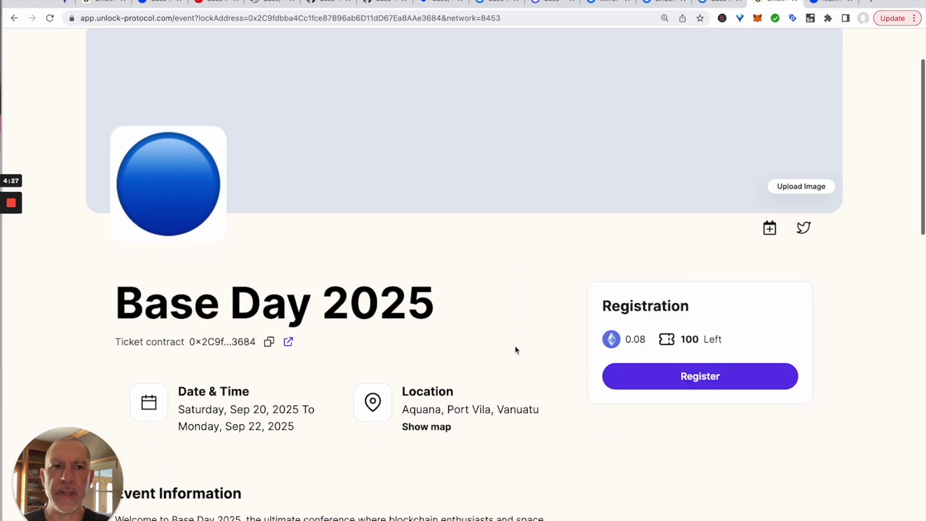
{"action": "scroll", "coordinate": [516, 350], "scroll_direction": "down", "scroll_amount": 2}
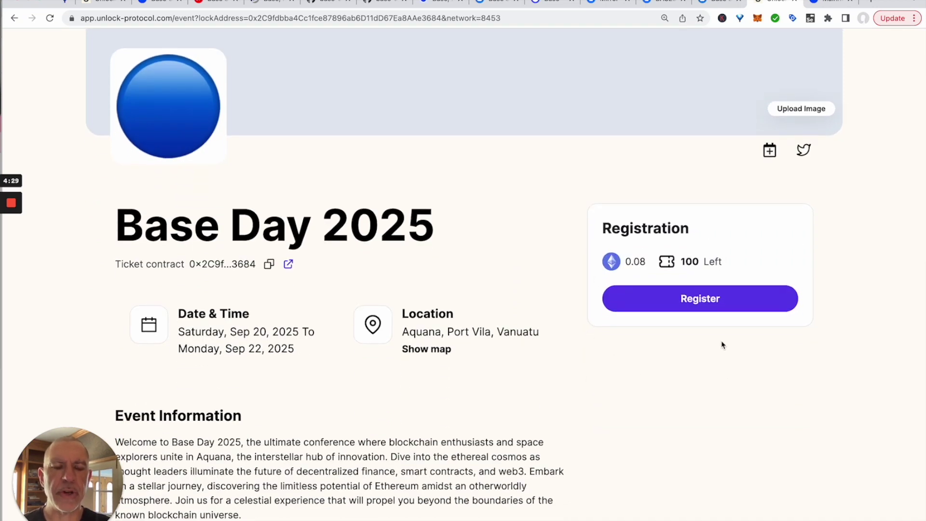